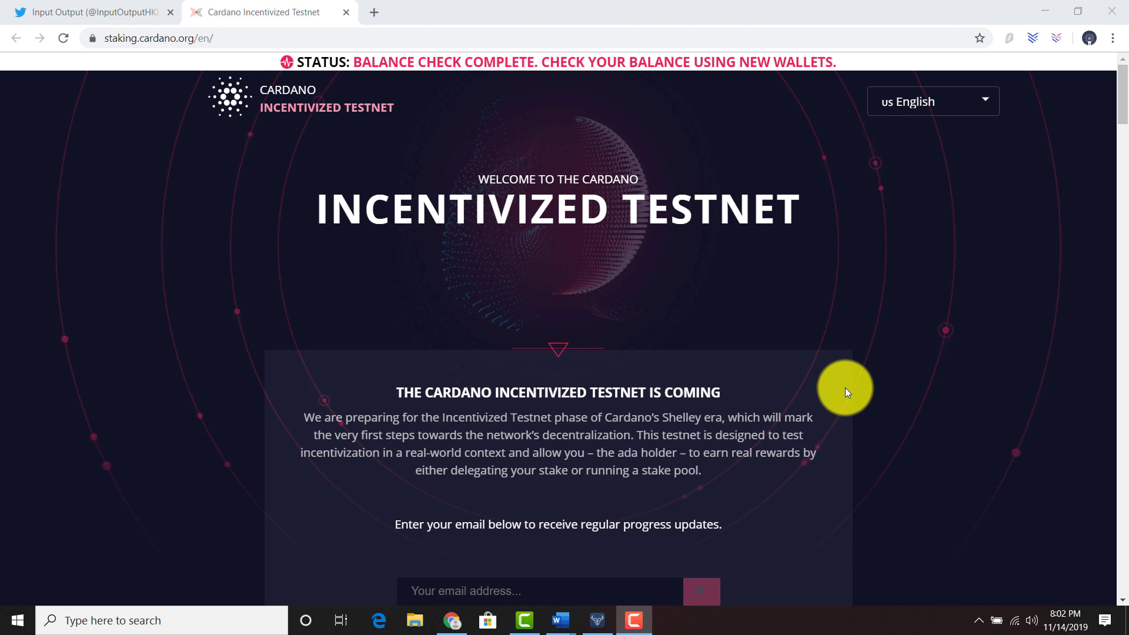
Look over the Input Output Twitter announcement and bring the existing Daedalus wallet window forward.
click(132, 11)
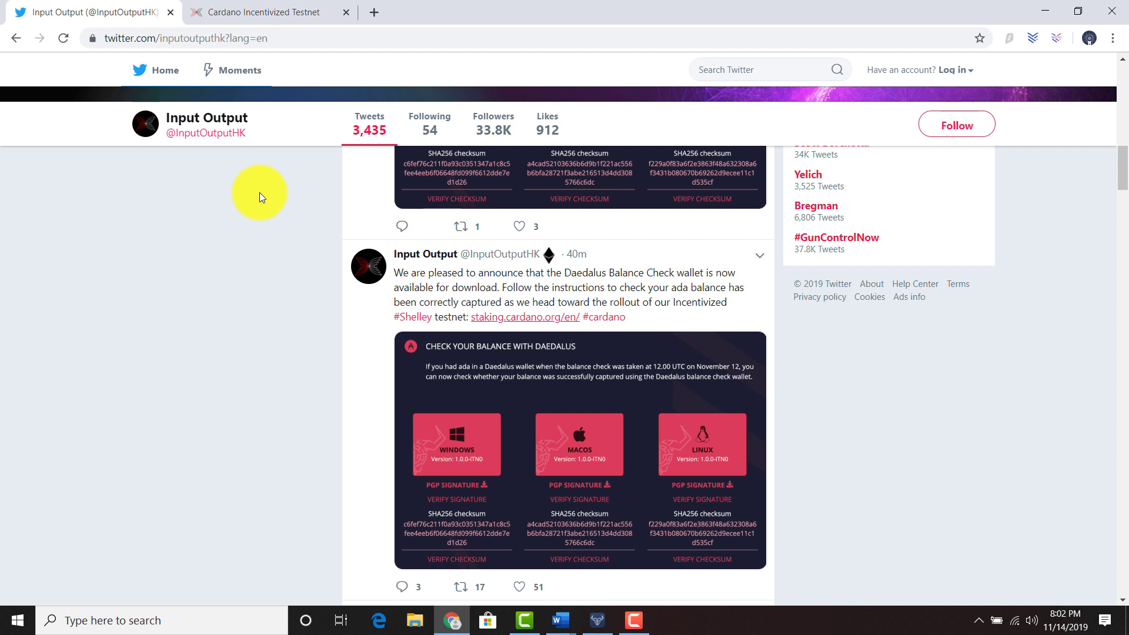
click(224, 10)
scroll(318, 236, down, 1)
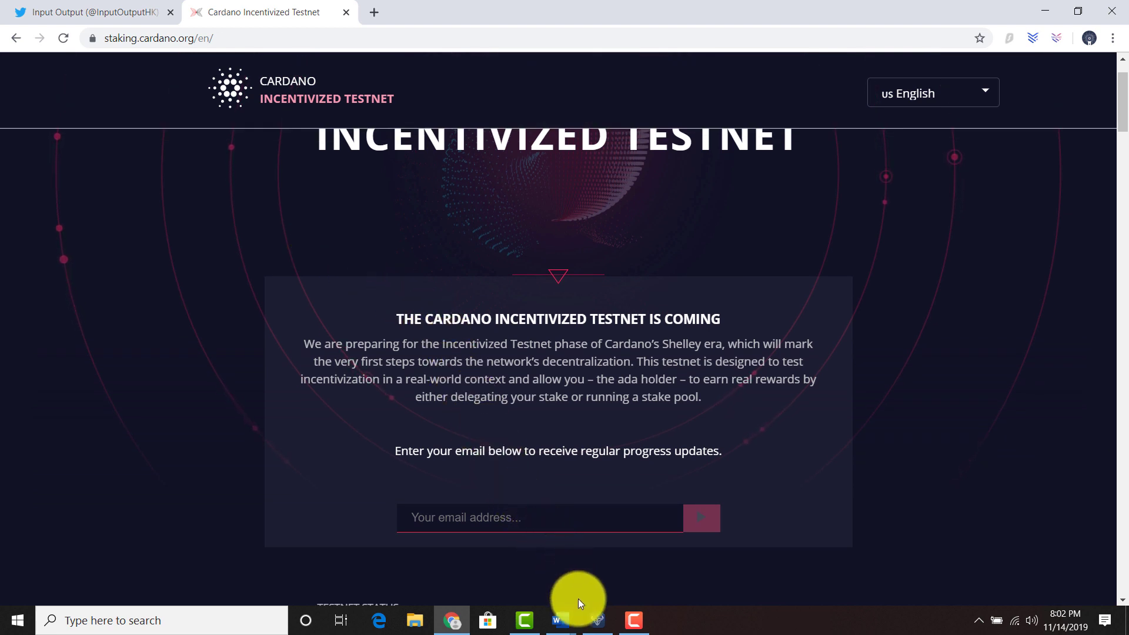
click(596, 622)
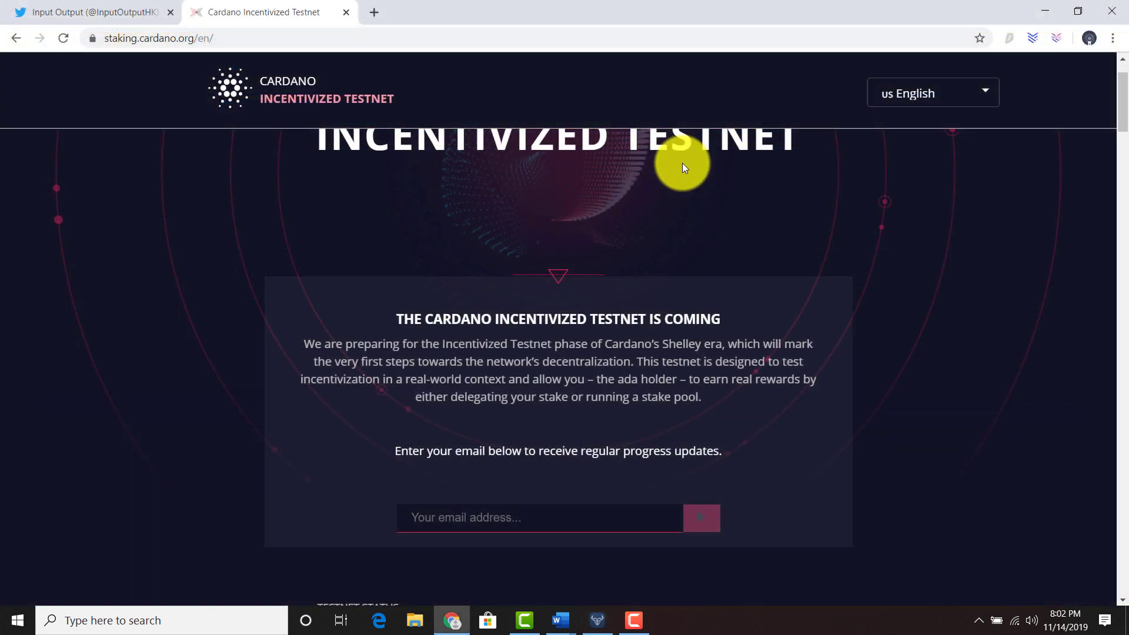
Download the Windows Daedalus 1.0.0-ITN0 balance check wallet installer from the testnet page.
scroll(680, 175, down, 7)
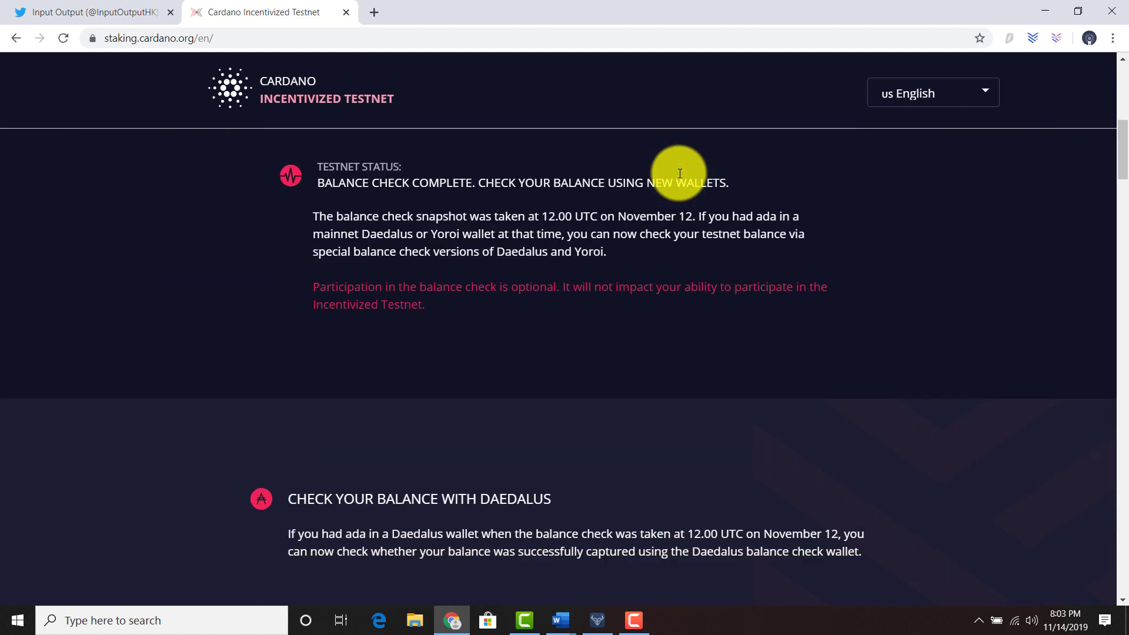
scroll(680, 174, down, 5)
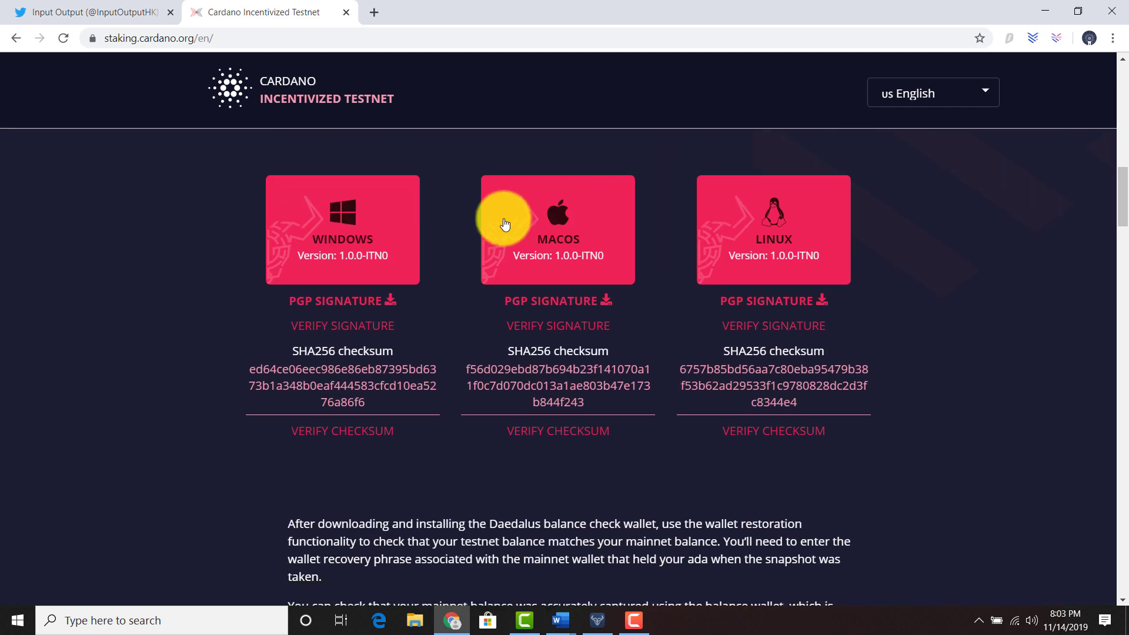
click(365, 260)
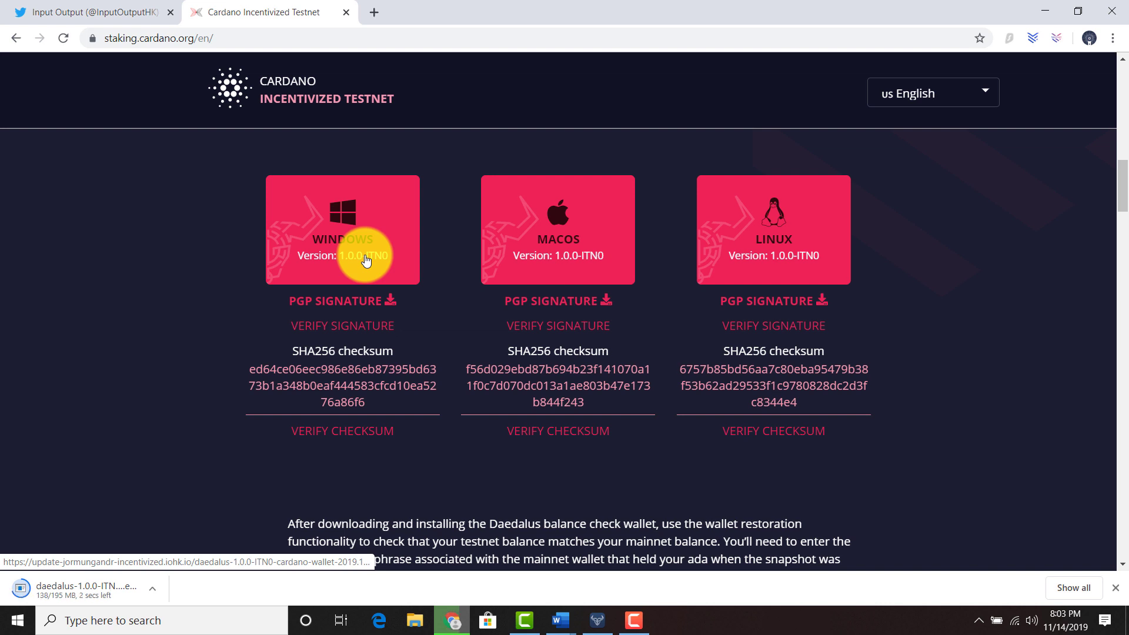
Run the downloaded Daedalus installer to completion, close setup, and dismiss the checksum details.
click(96, 576)
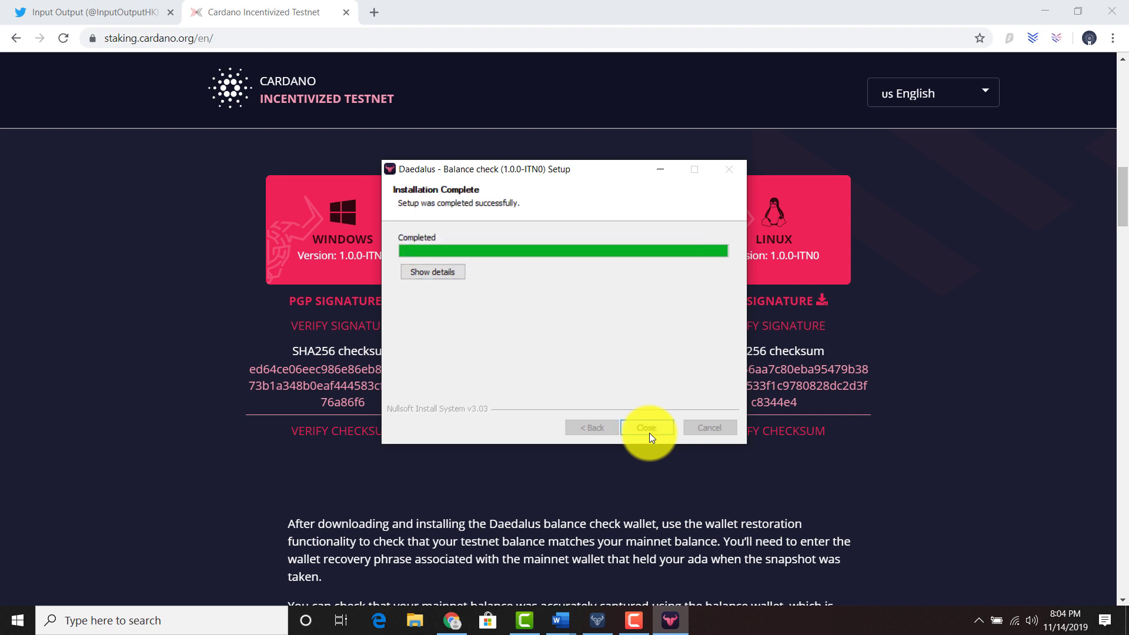
click(650, 433)
click(649, 433)
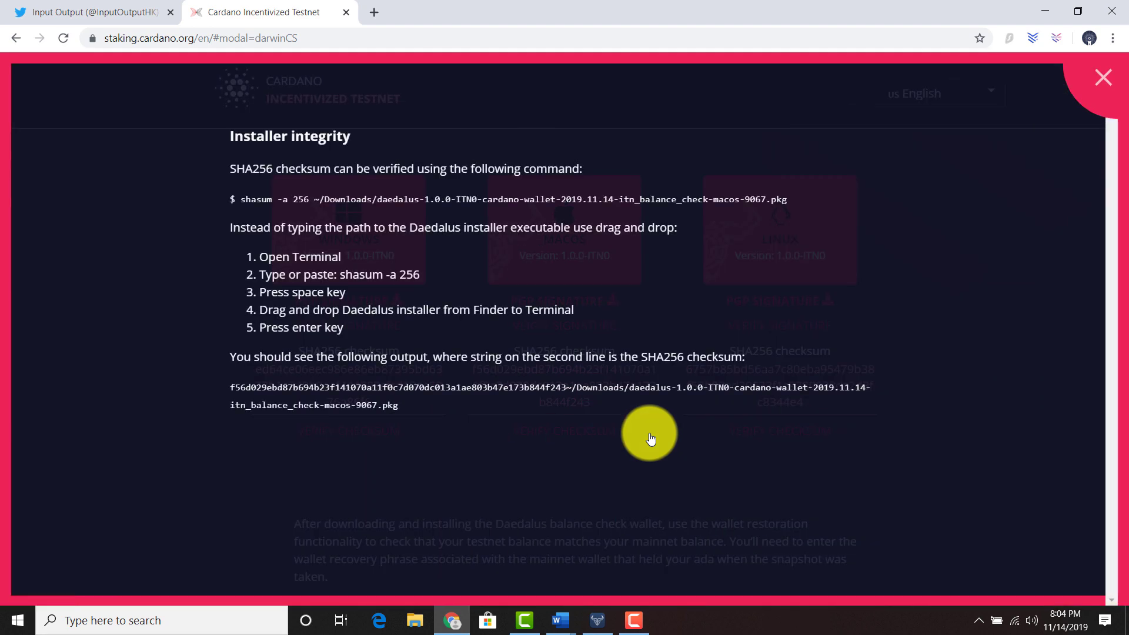
click(1097, 77)
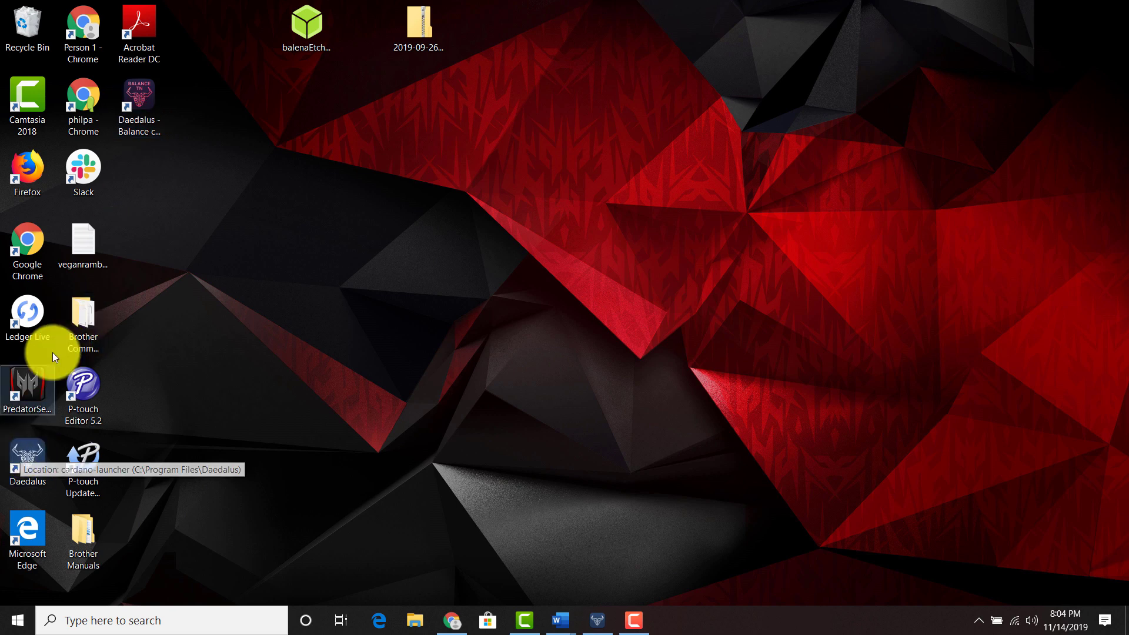
Launch Daedalus maximized, keeping number format 8,638,301,639.283542, date mm/dd/yyyy and time 02:00 PM.
click(137, 105)
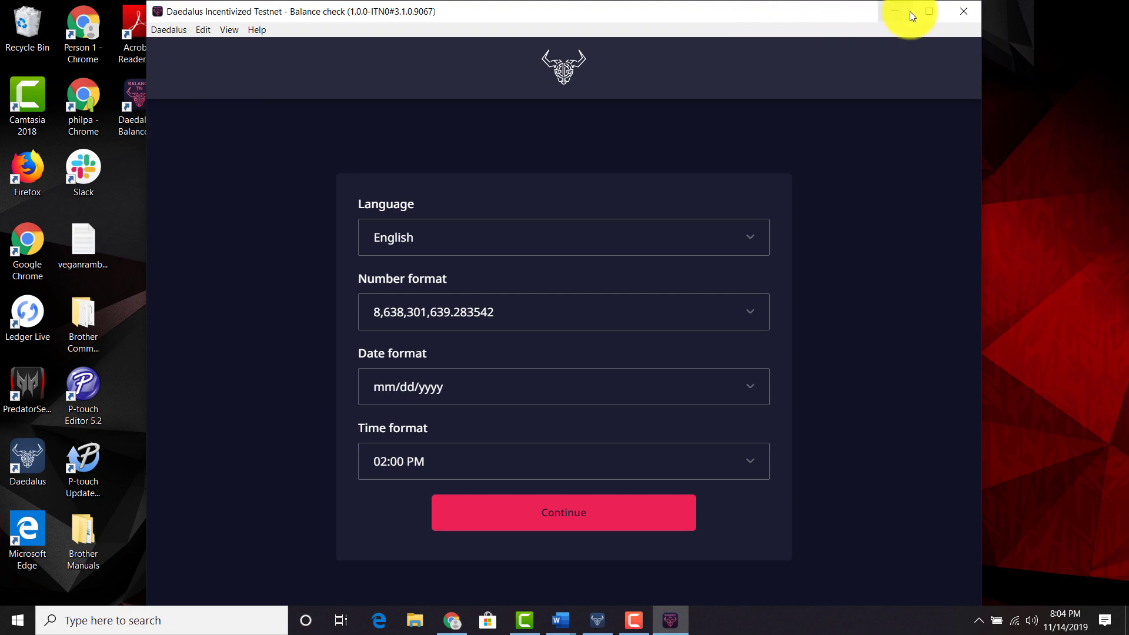
click(930, 11)
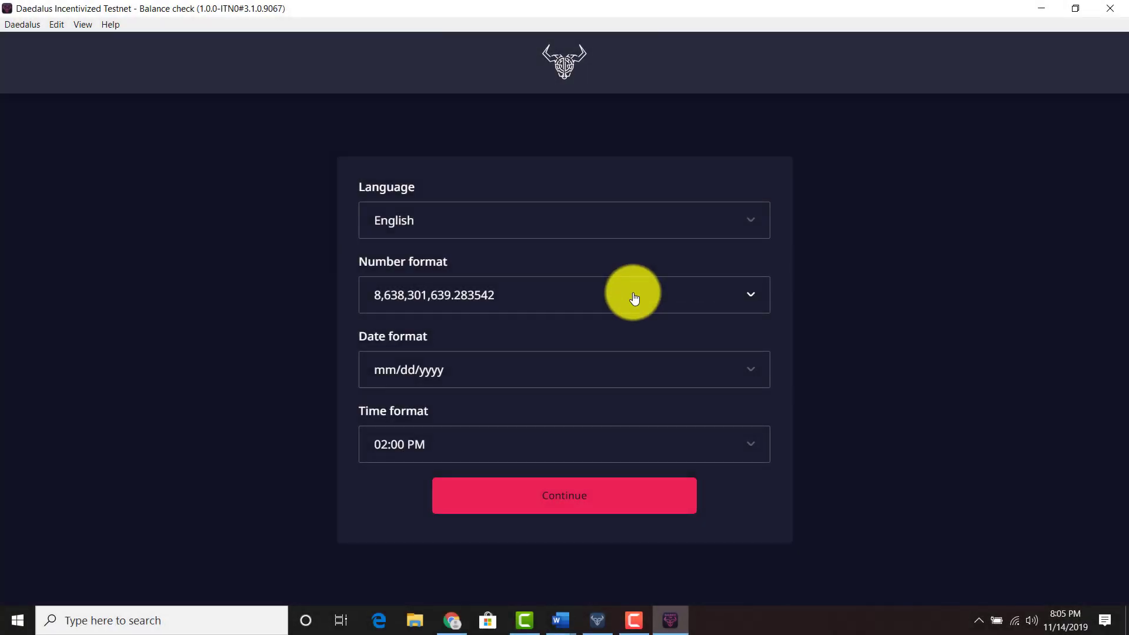
click(634, 299)
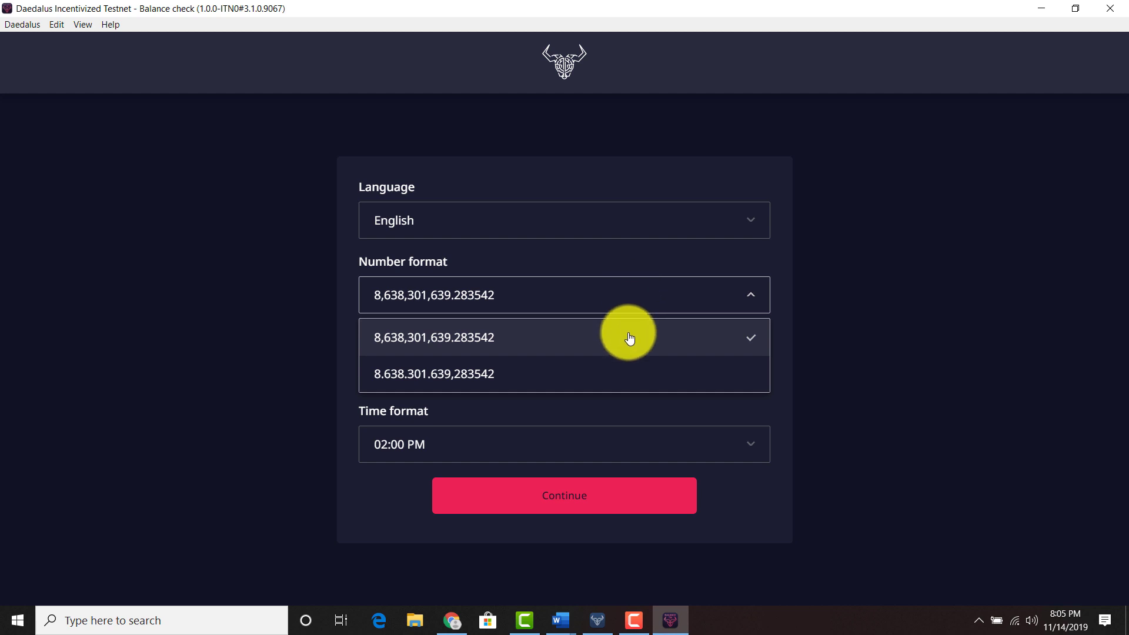
click(627, 331)
click(613, 376)
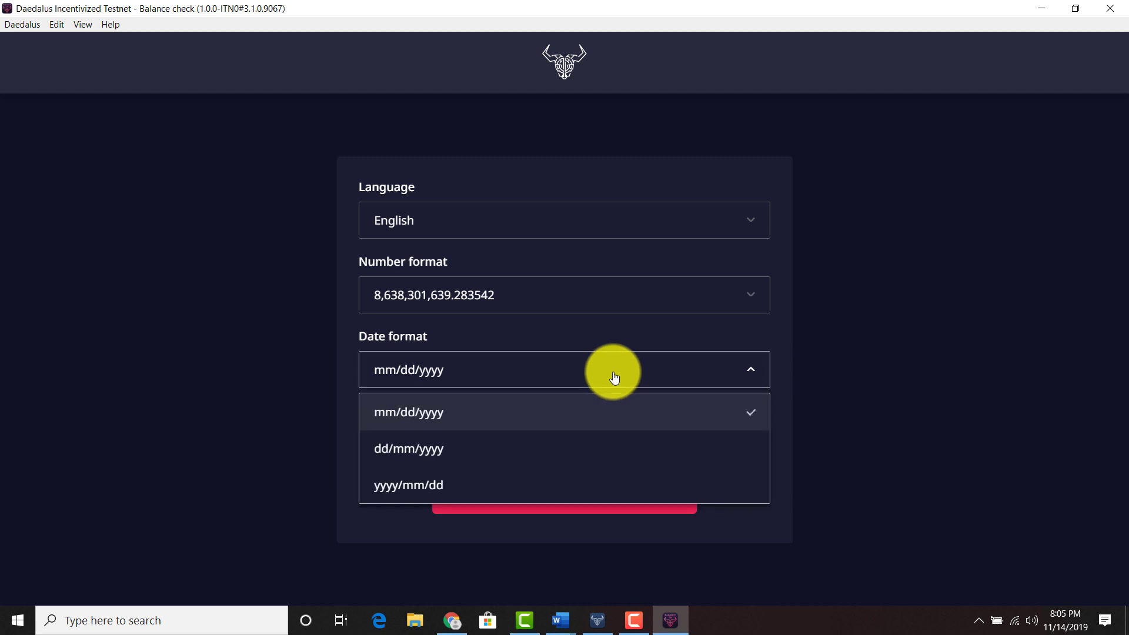
click(613, 376)
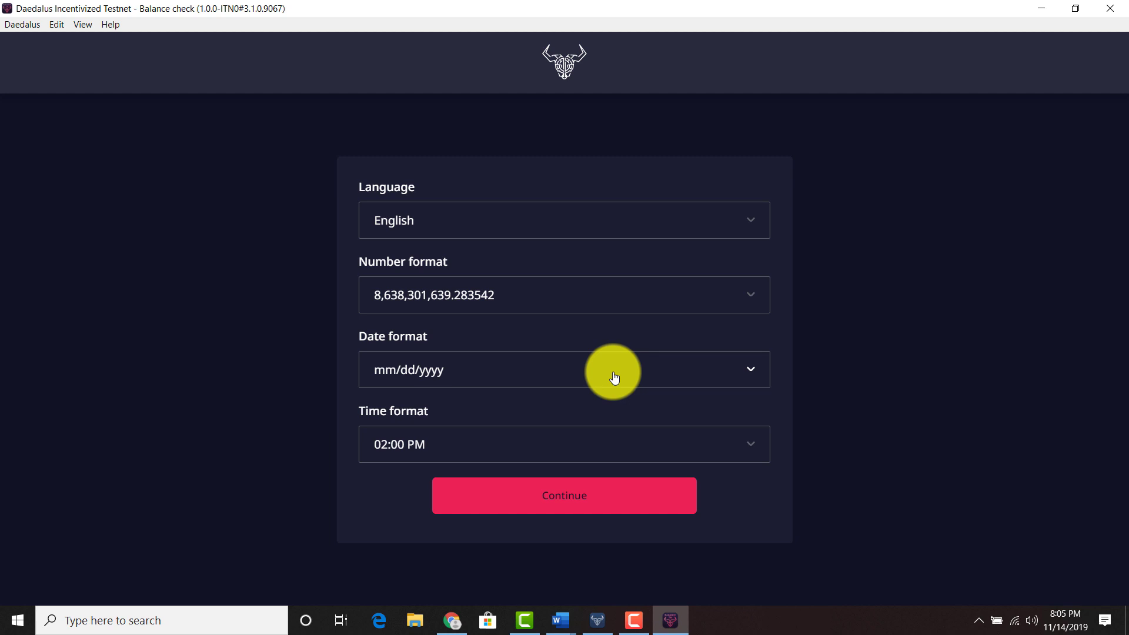
click(627, 449)
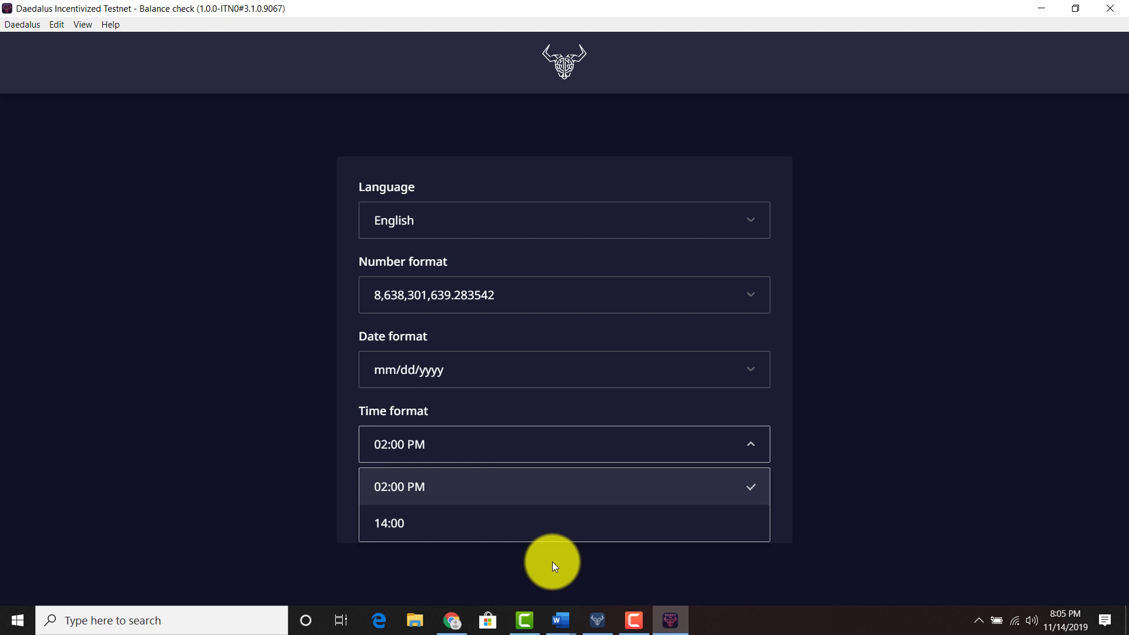
click(827, 524)
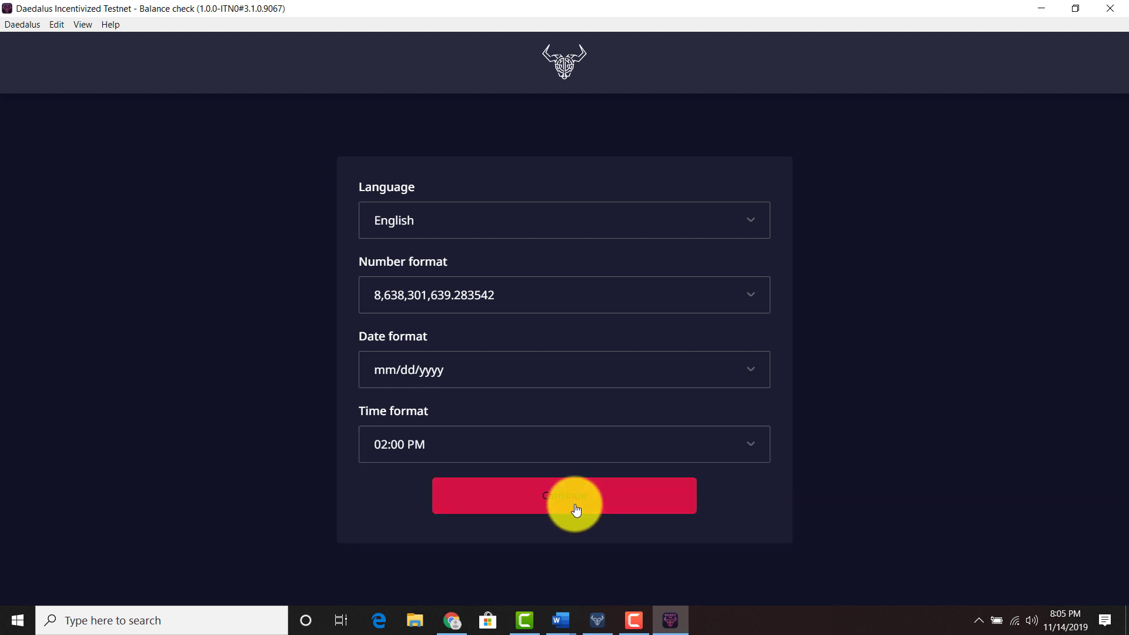
Confirm the format settings, accept the terms of use, and acknowledge the balance-check notice.
click(576, 509)
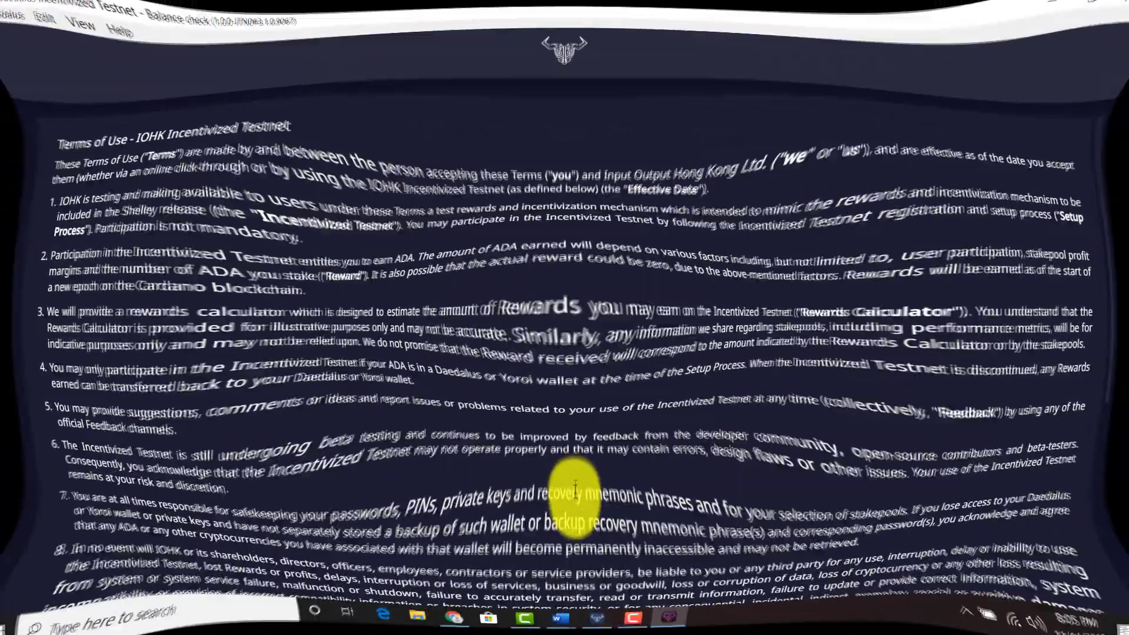
scroll(577, 500, down, 5)
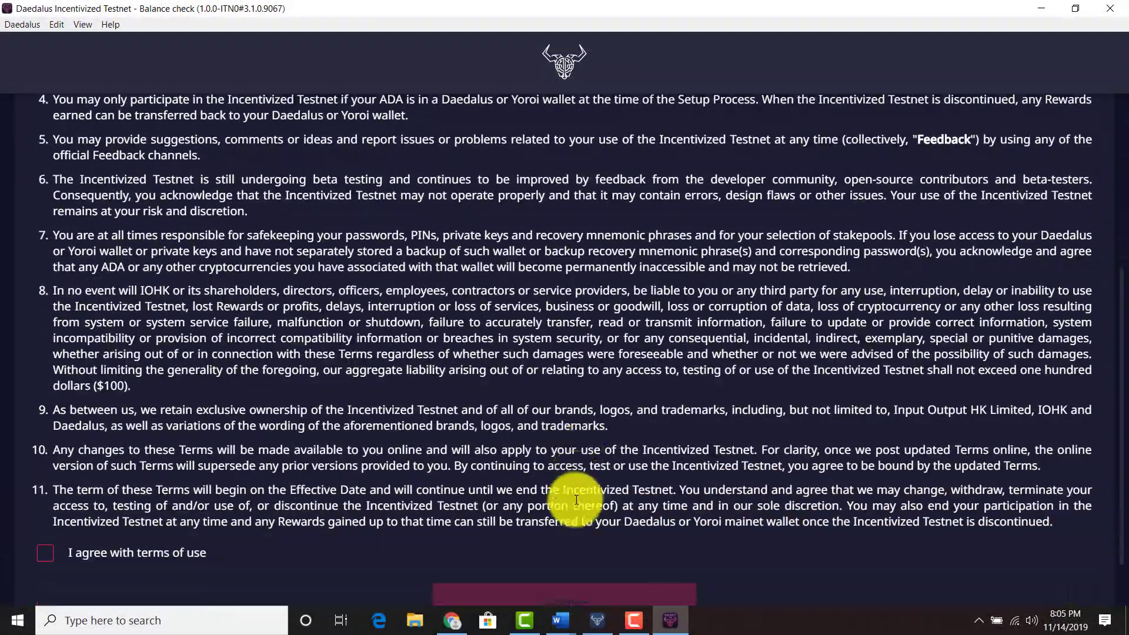
scroll(577, 500, down, 1)
click(151, 509)
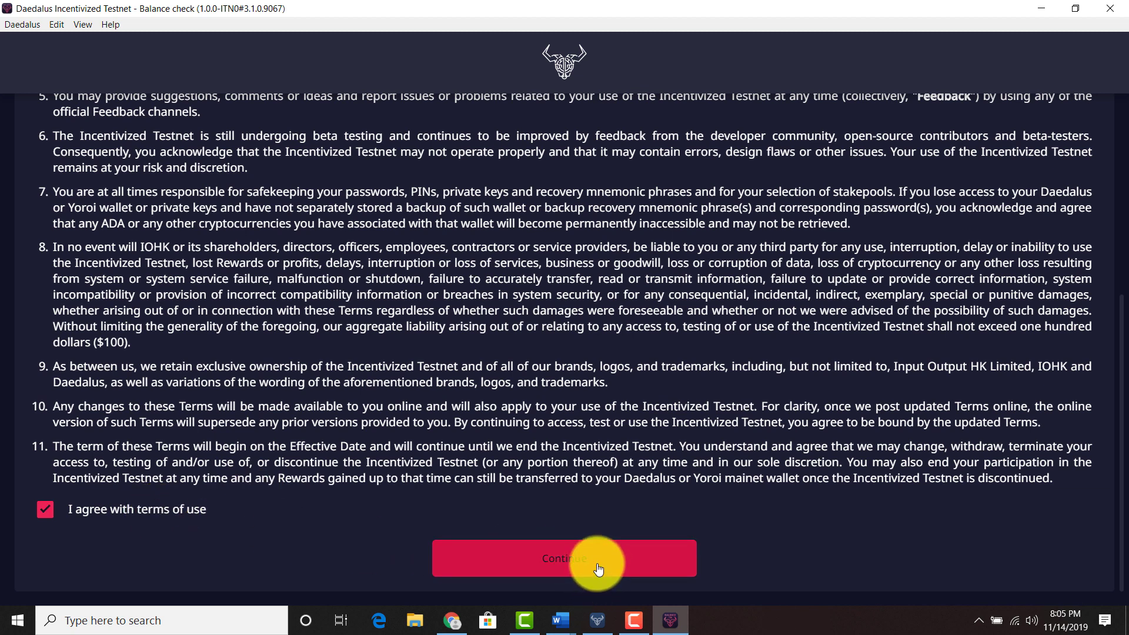
click(559, 568)
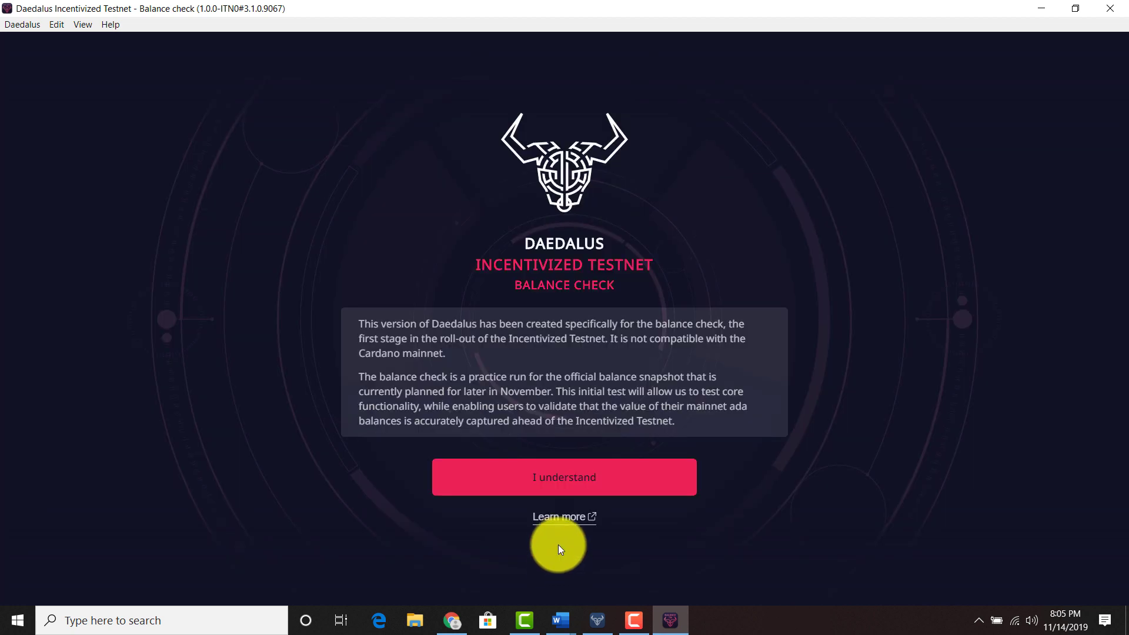
click(569, 477)
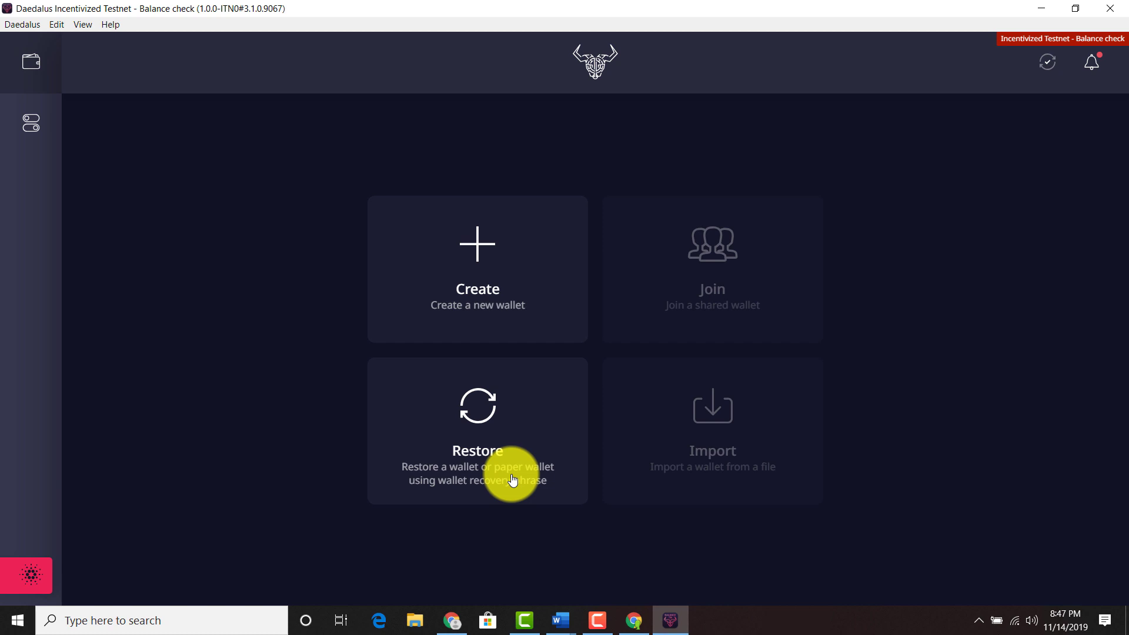
Open the Restore wallet form and enter the wallet's name before the recovery phrase.
click(513, 481)
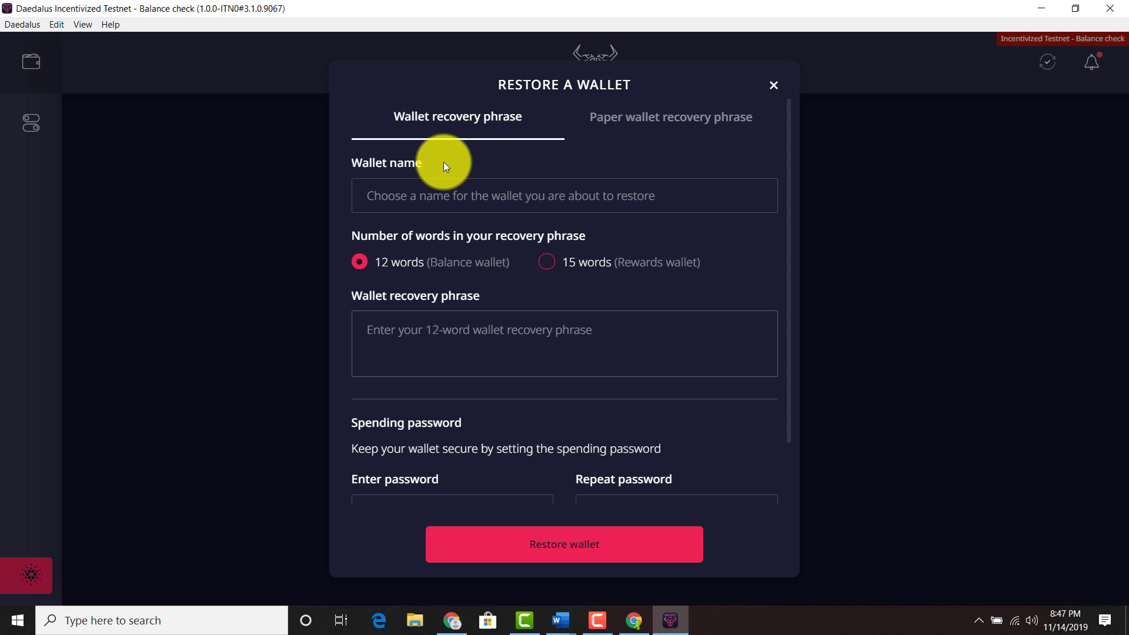
click(443, 193)
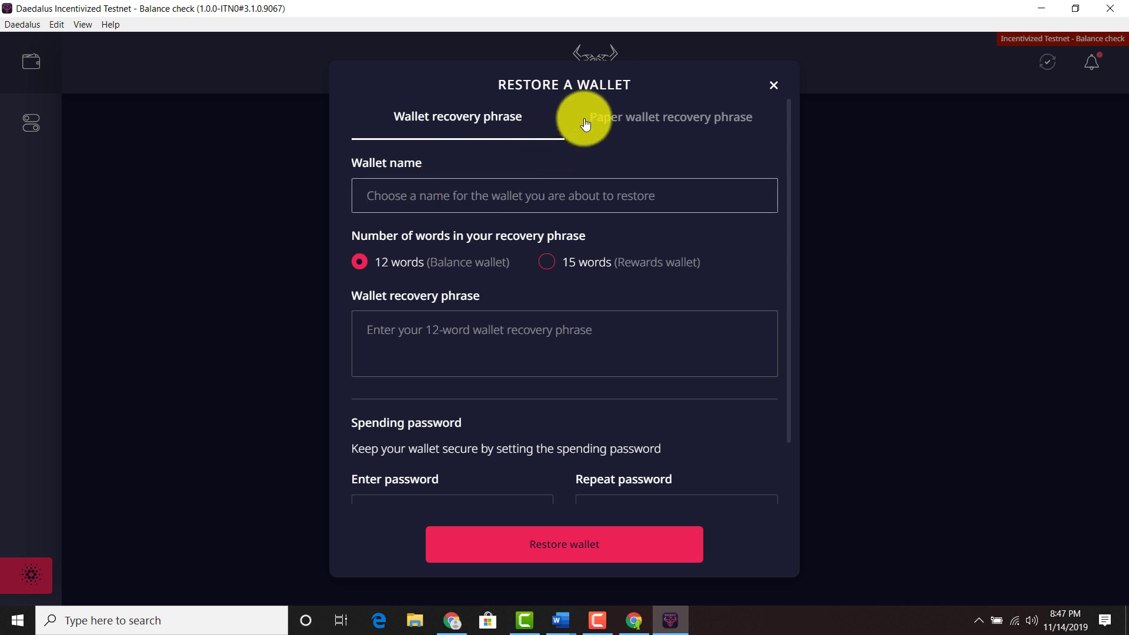
text(philpa)
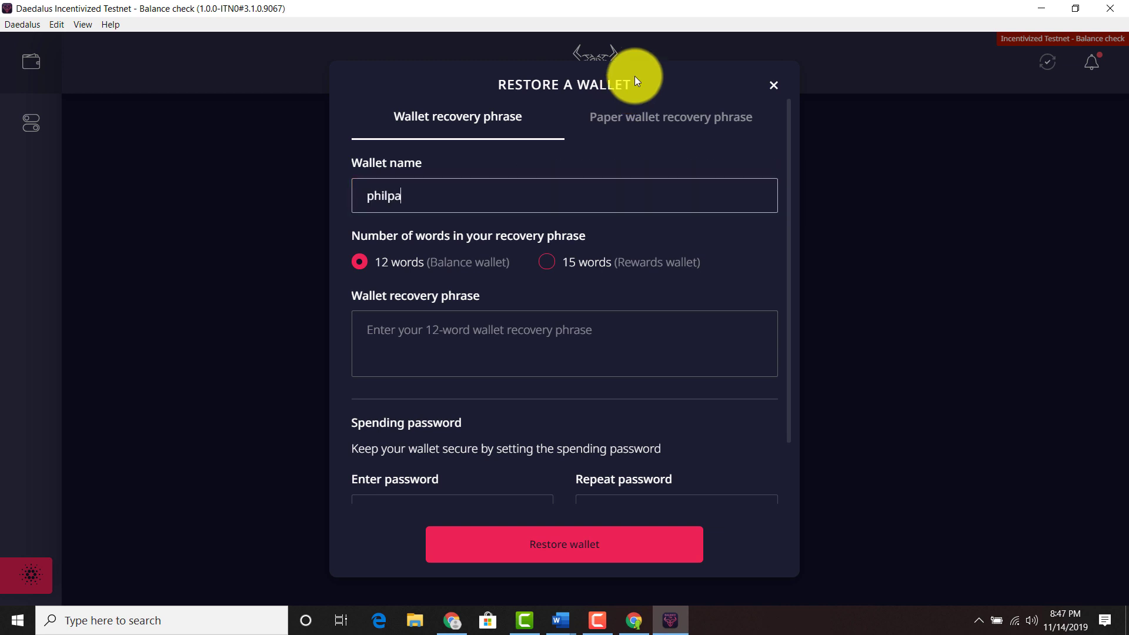
key(Tab)
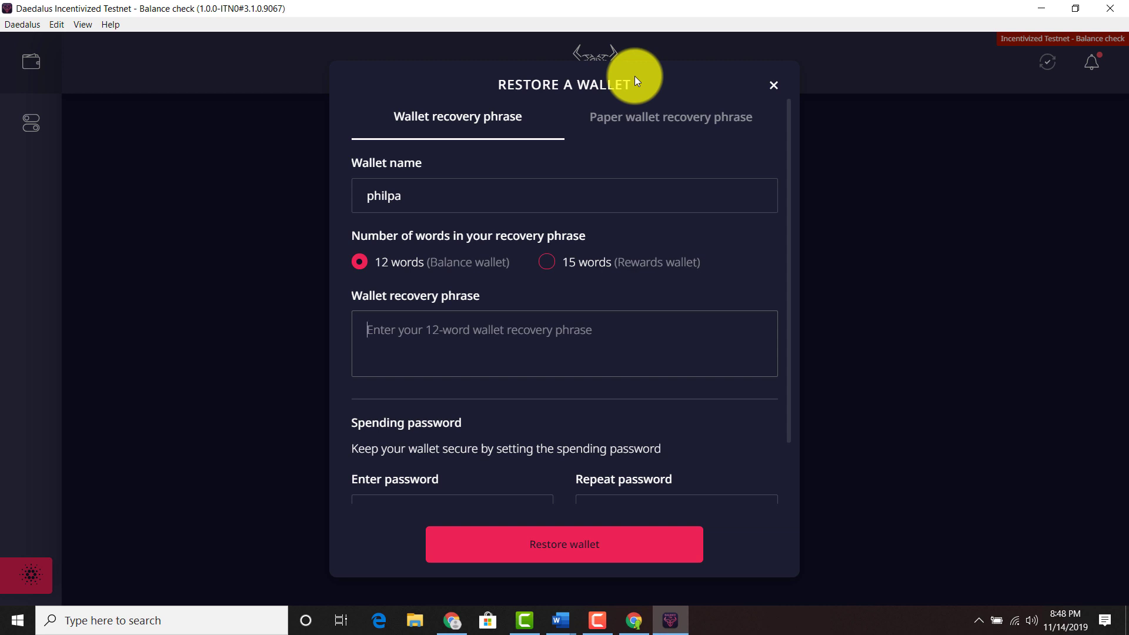
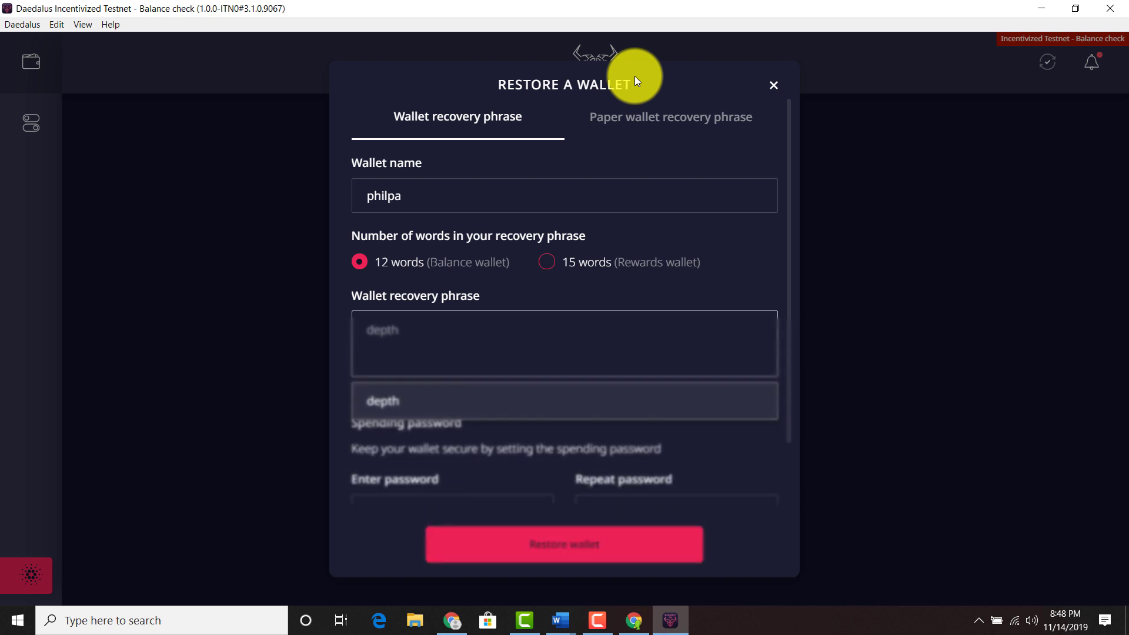
Enter the first six words of the wallet's recovery phrase.
key(Return)
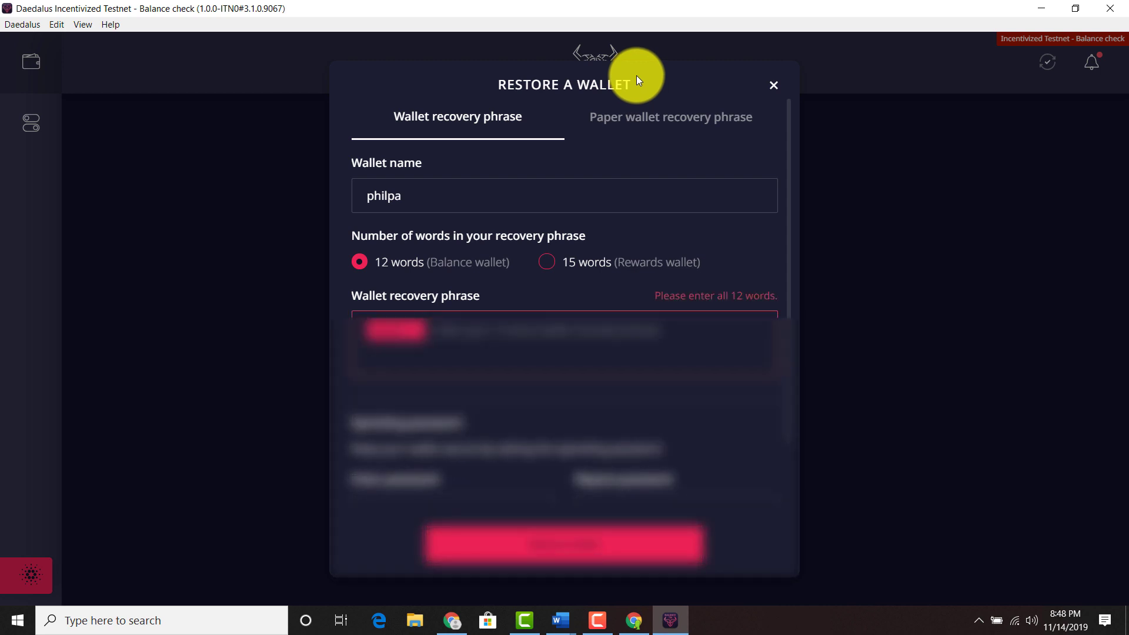
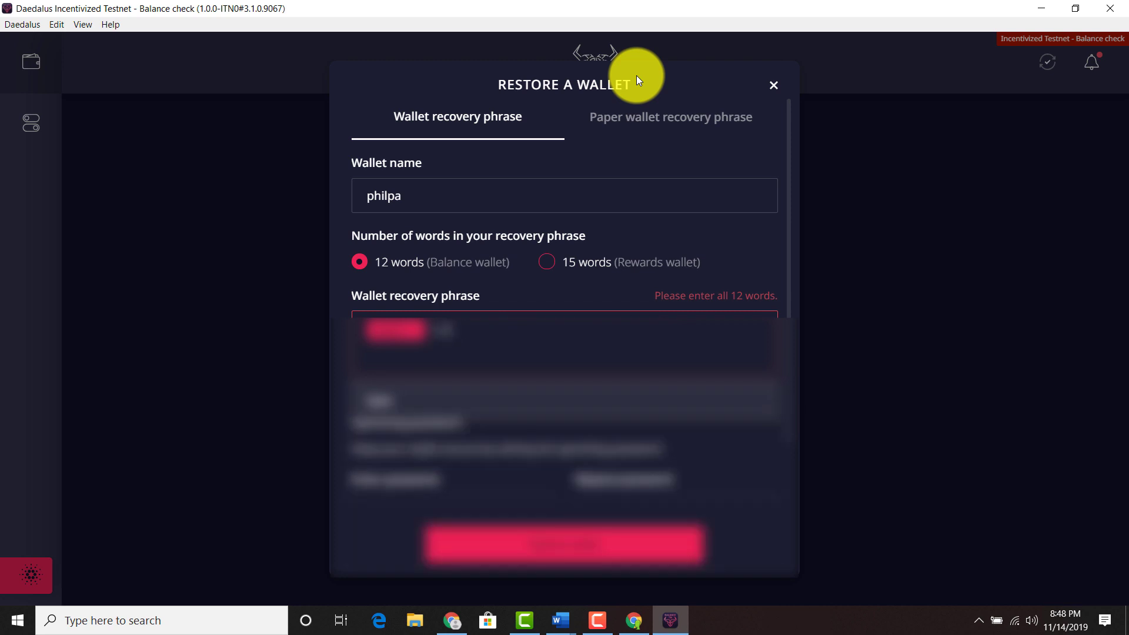
key(Return)
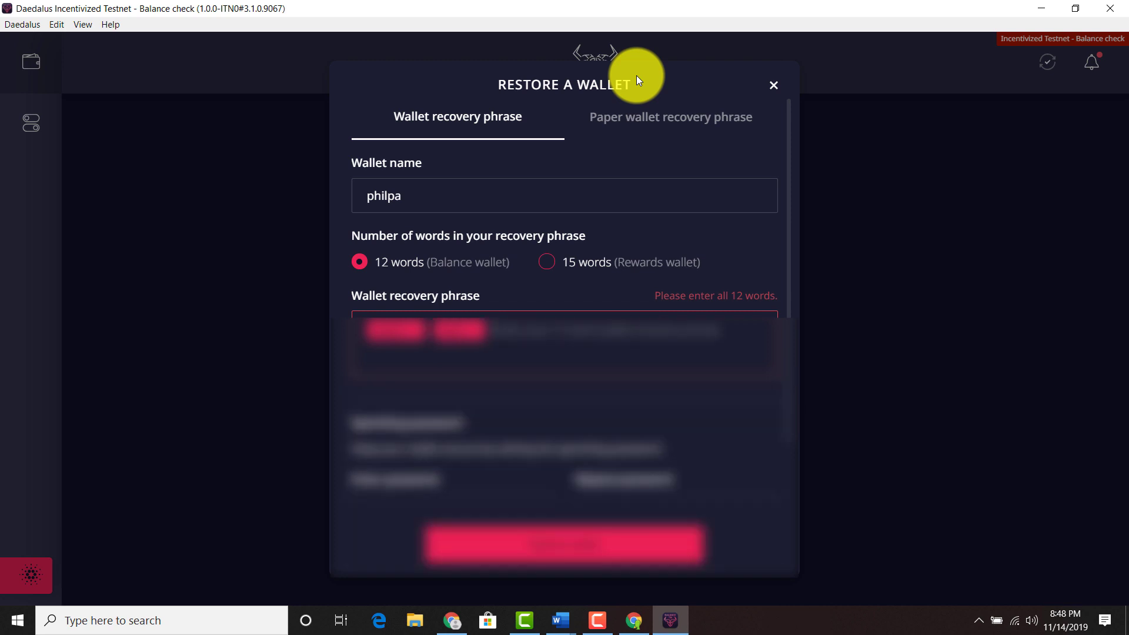
key(Return)
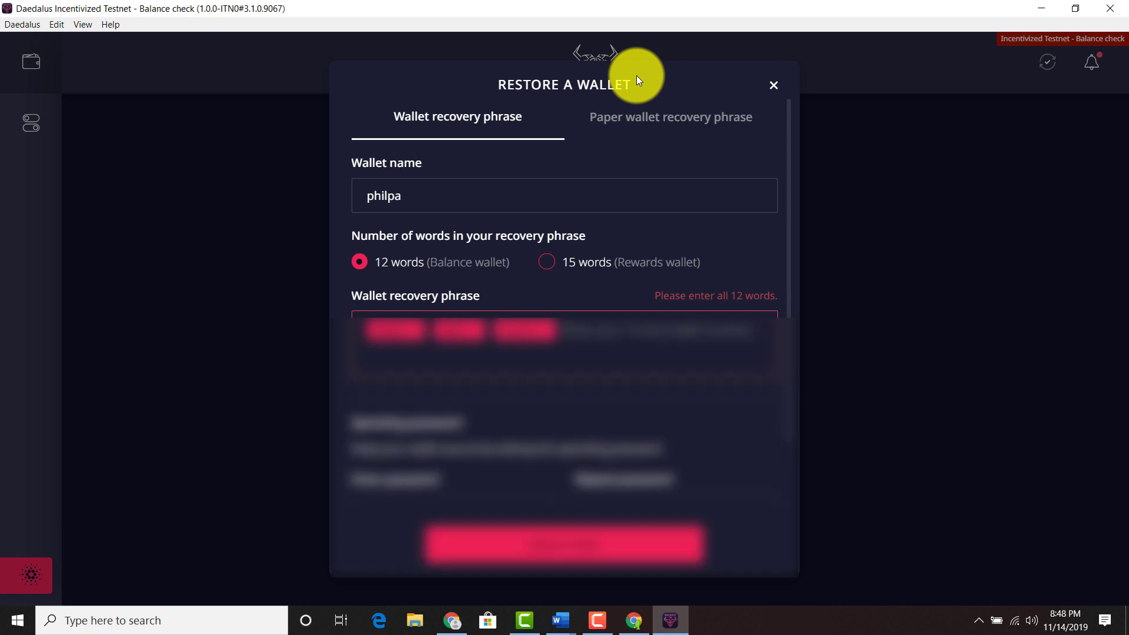
key(Return)
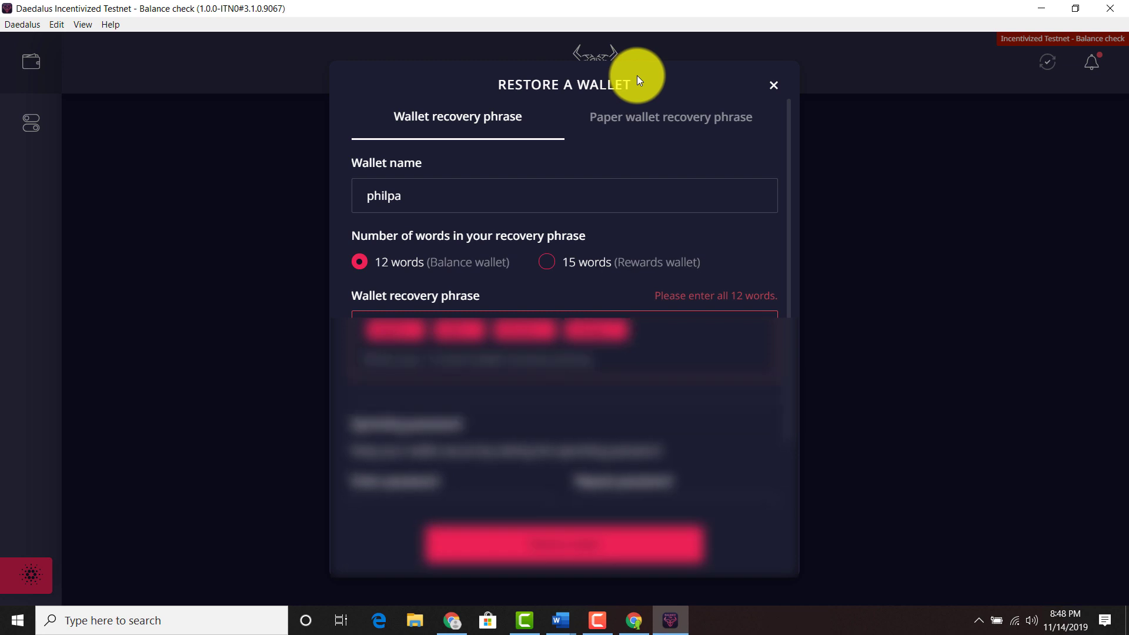
key(Return)
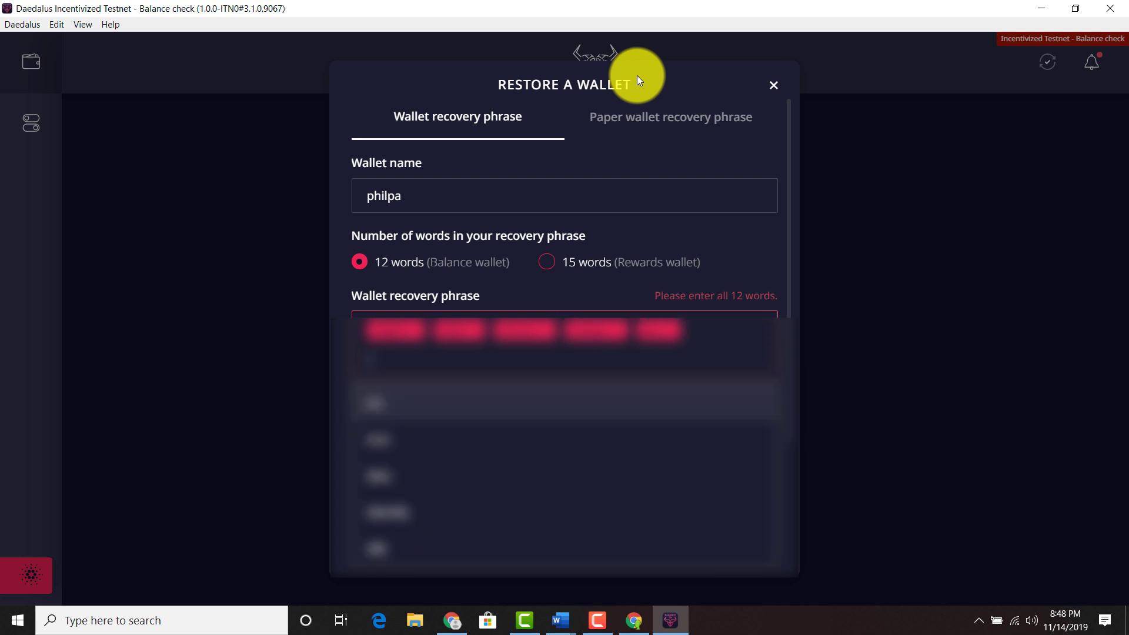
key(Return)
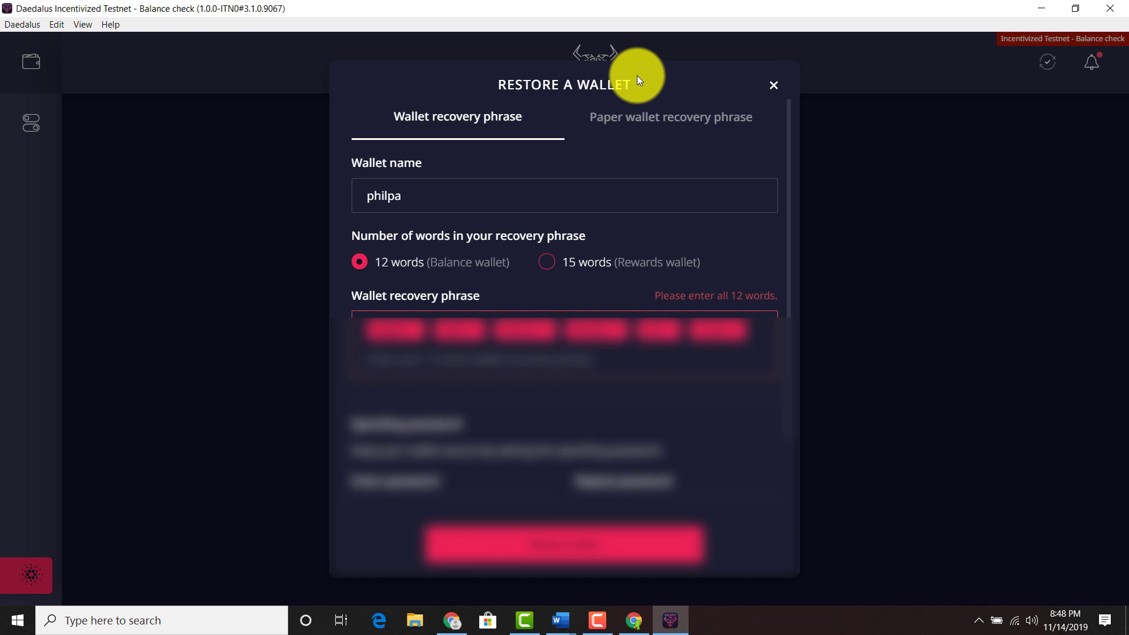
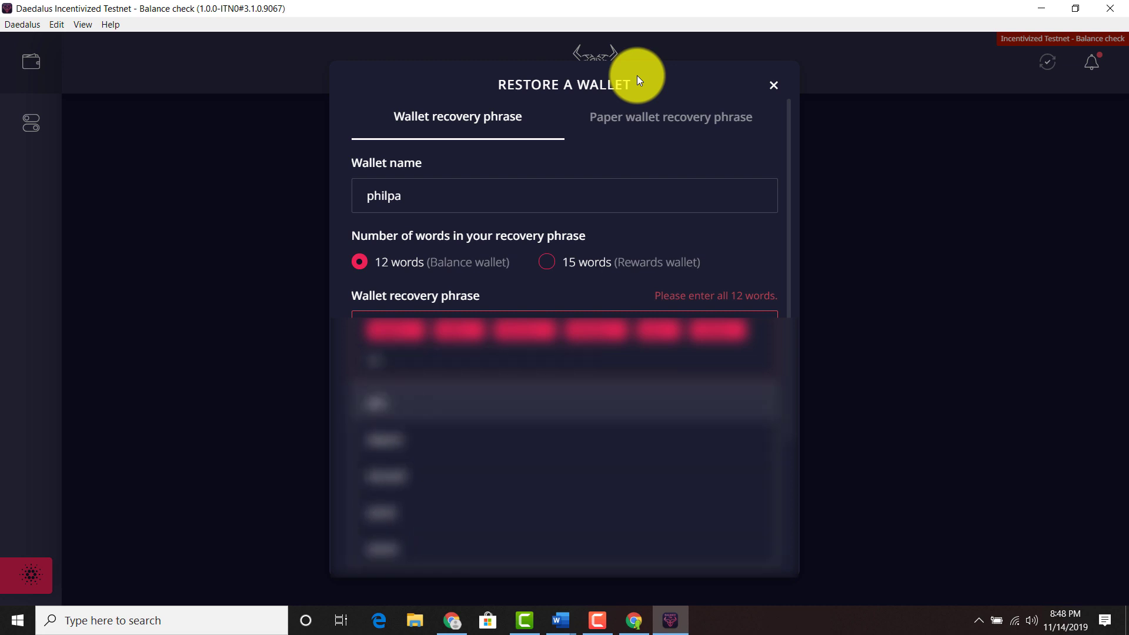
Enter recovery phrase words seven through ten and start typing the eleventh.
key(Return)
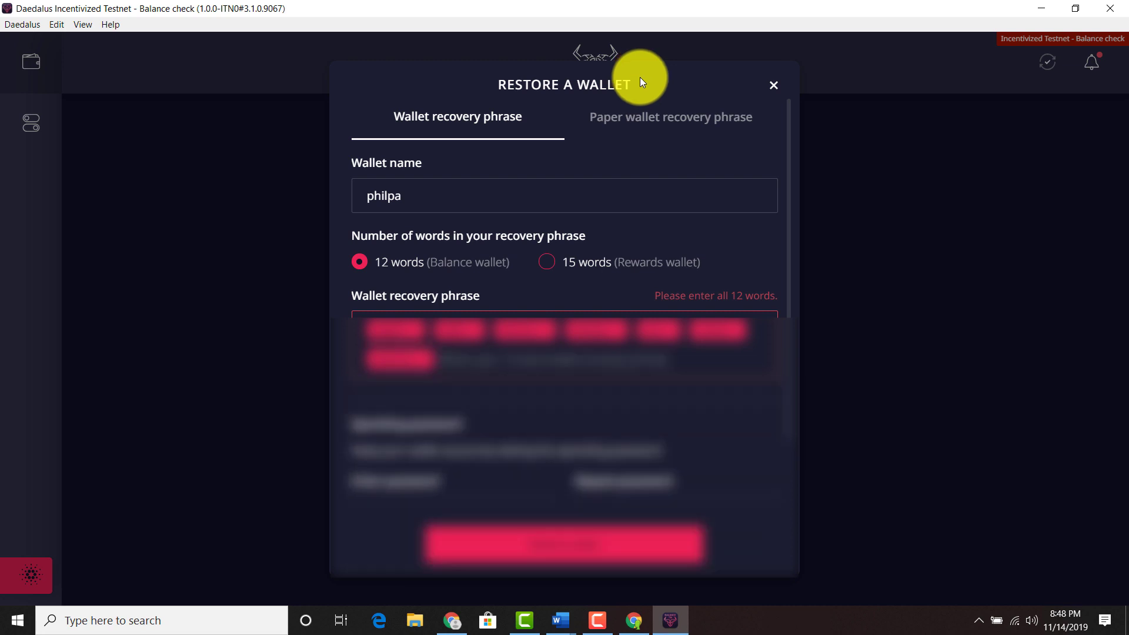
key(Return)
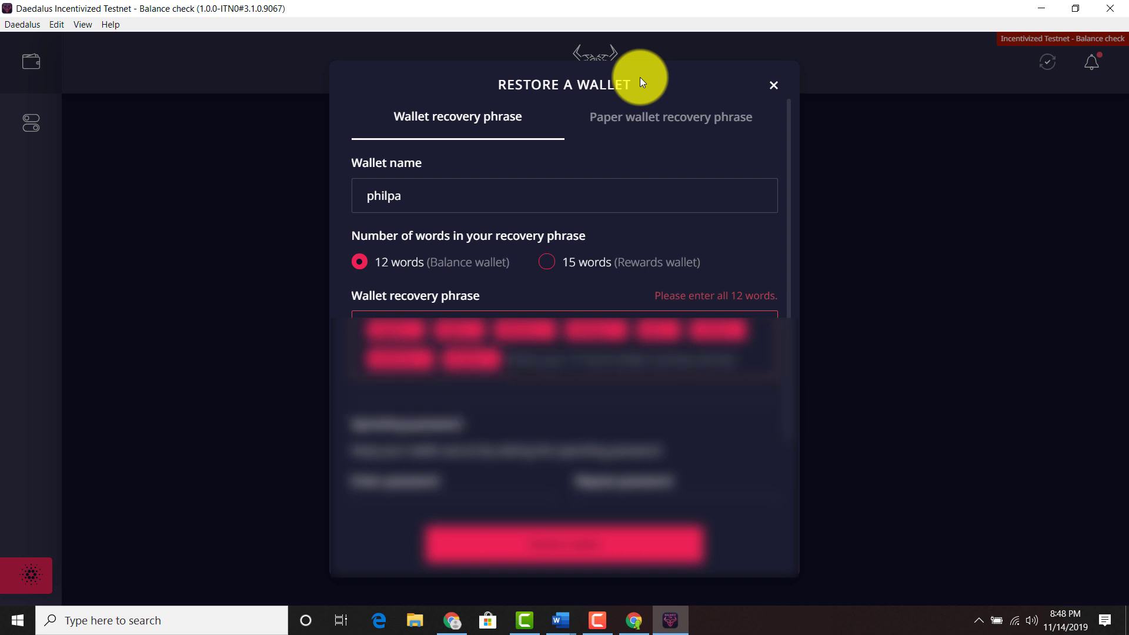
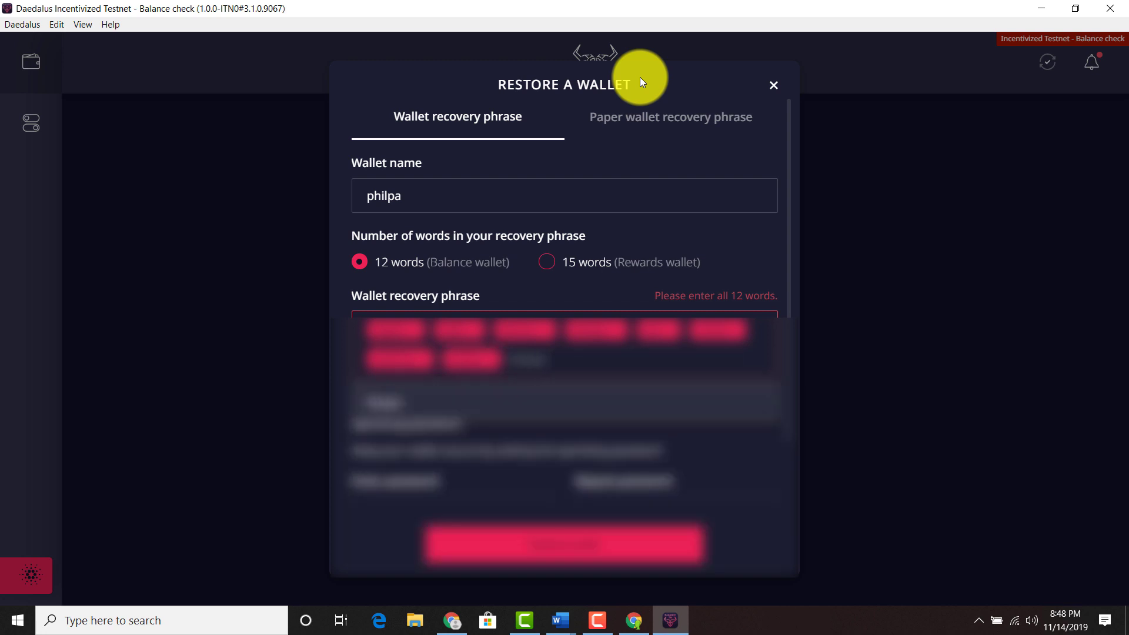
key(Return)
key(Return)
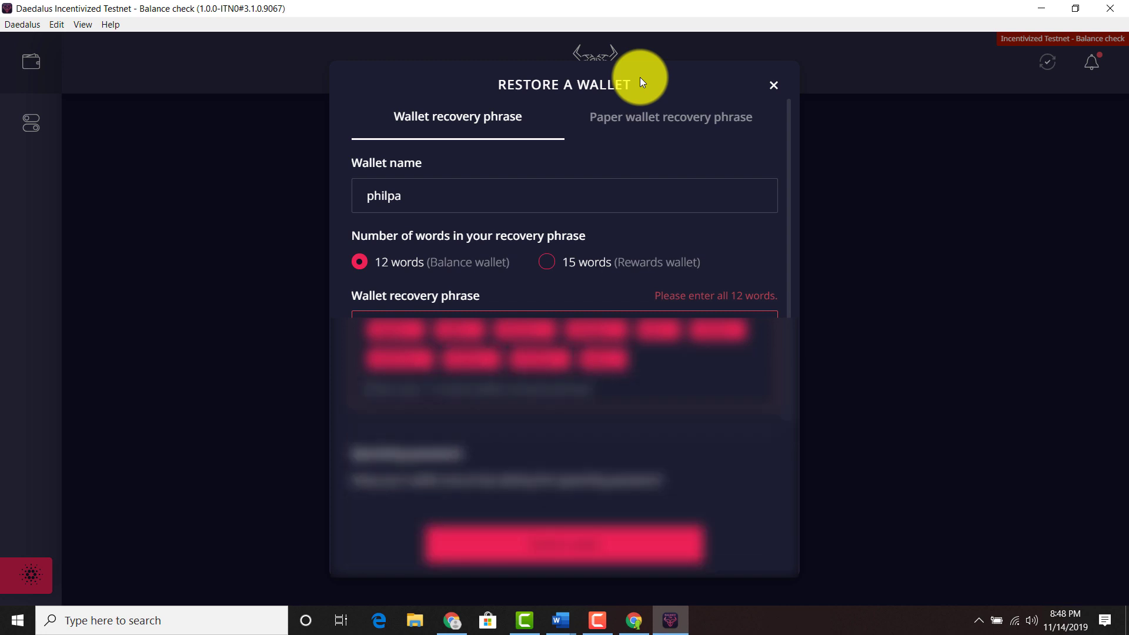
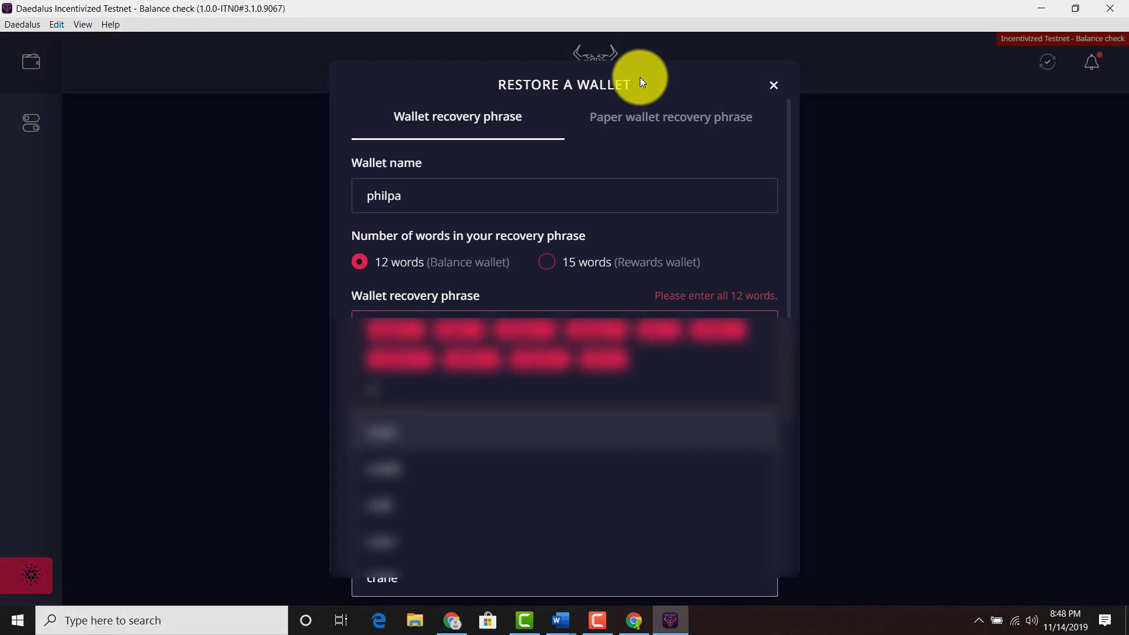